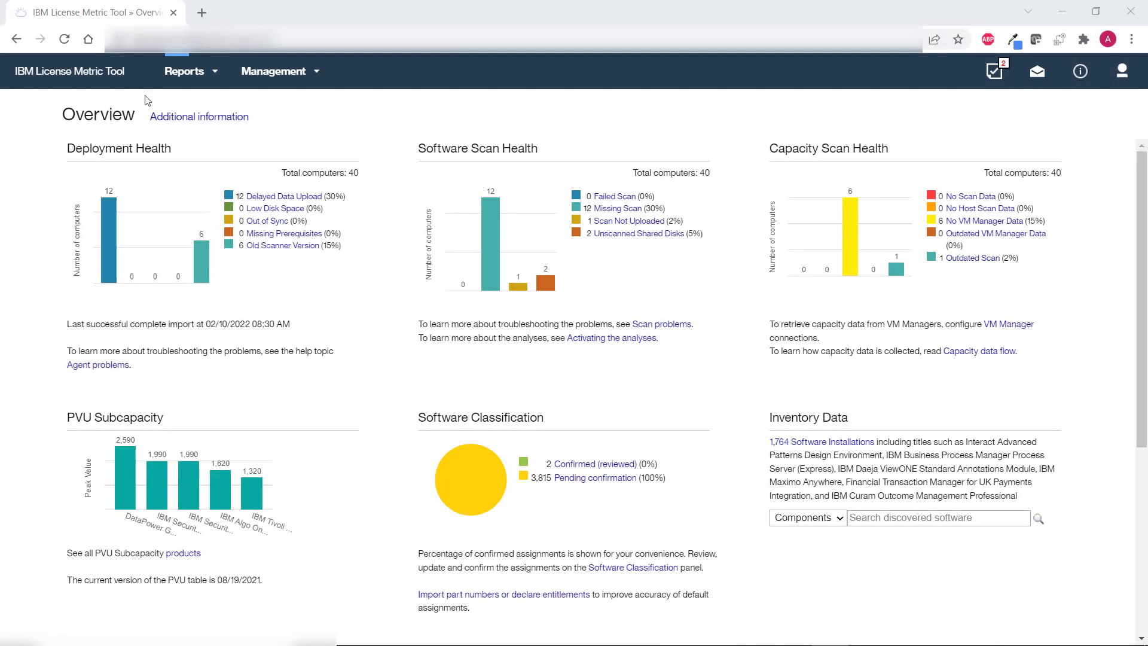
# Open All Metrics, switch to the Metric Thresholds view, and sort by Metric Quantity descending
pyautogui.click(197, 75)
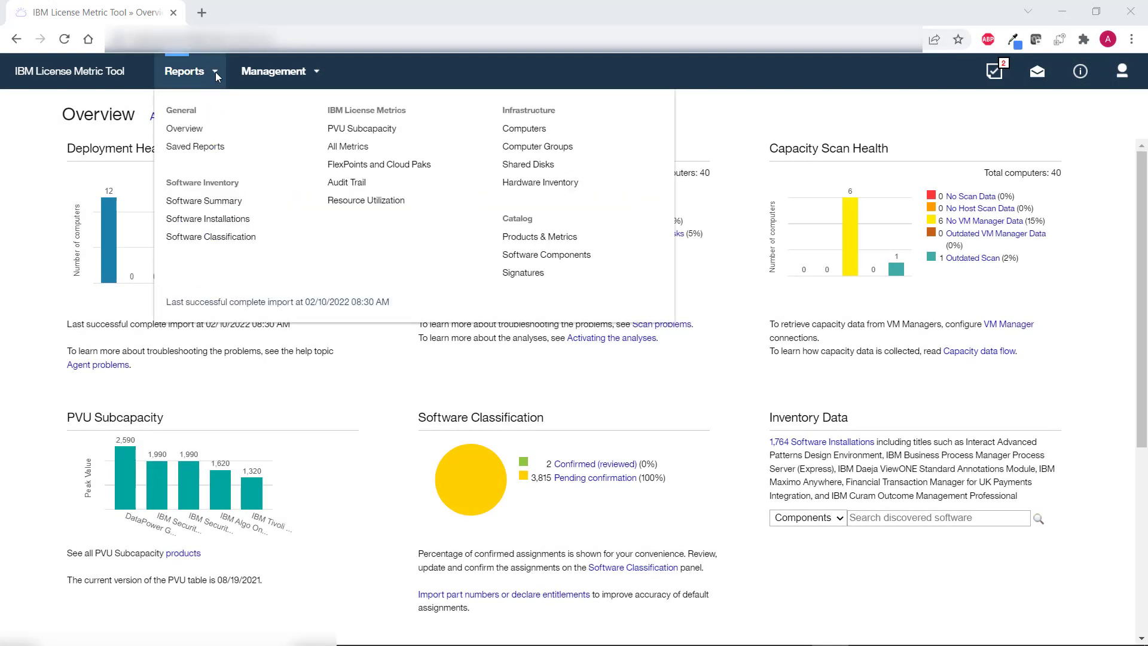
pyautogui.click(335, 149)
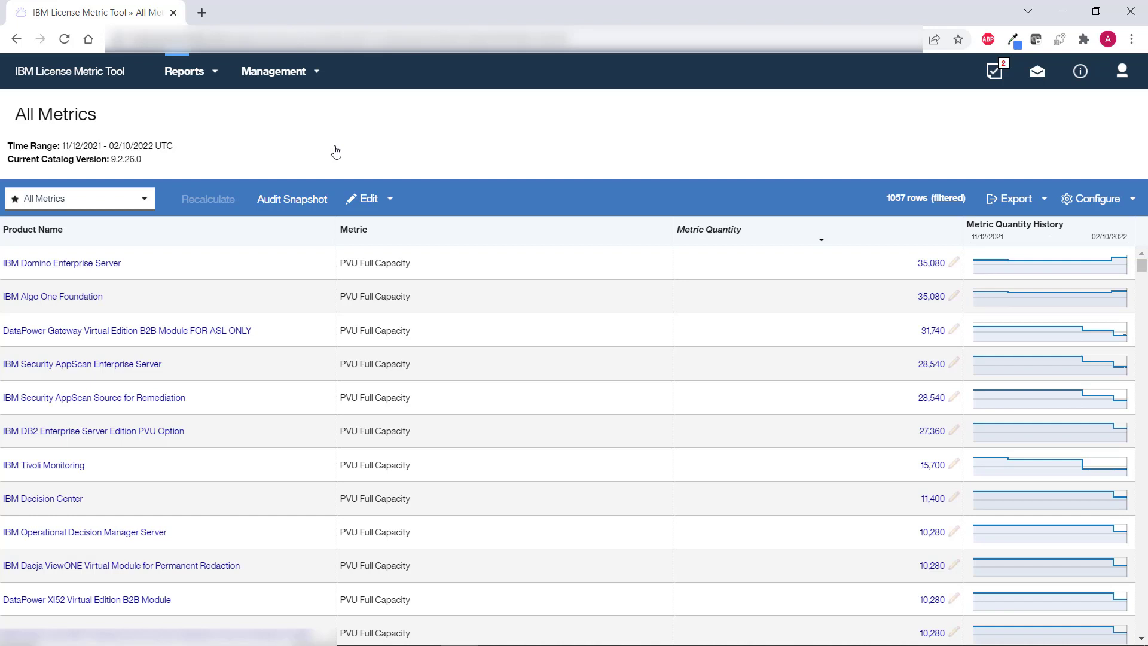
pyautogui.click(144, 201)
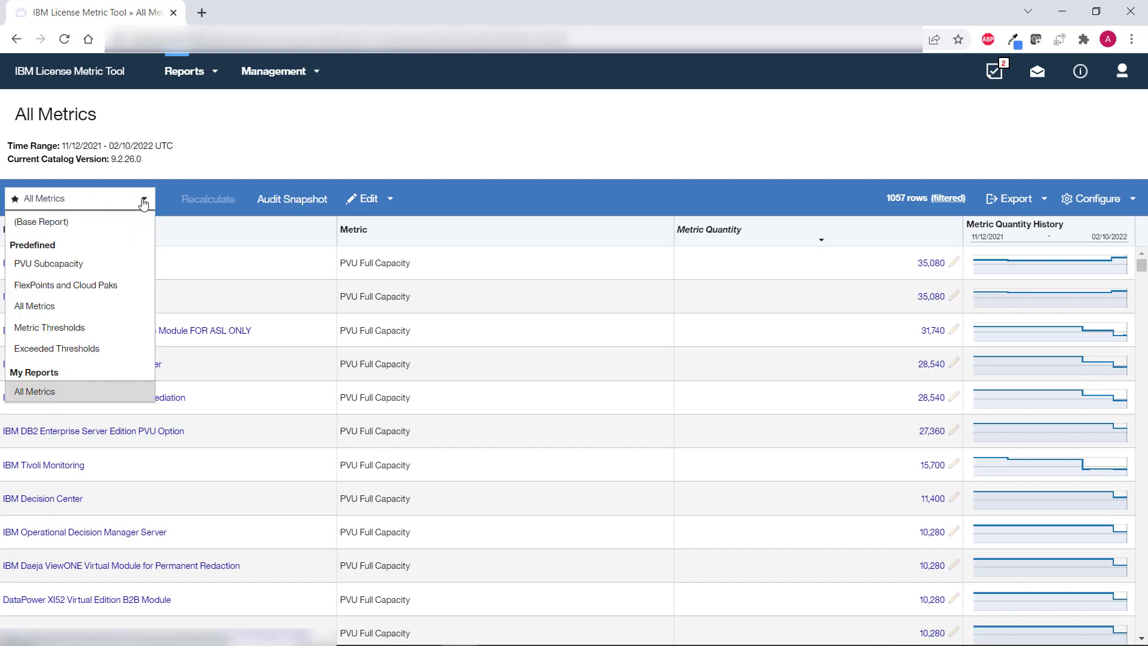
pyautogui.click(117, 327)
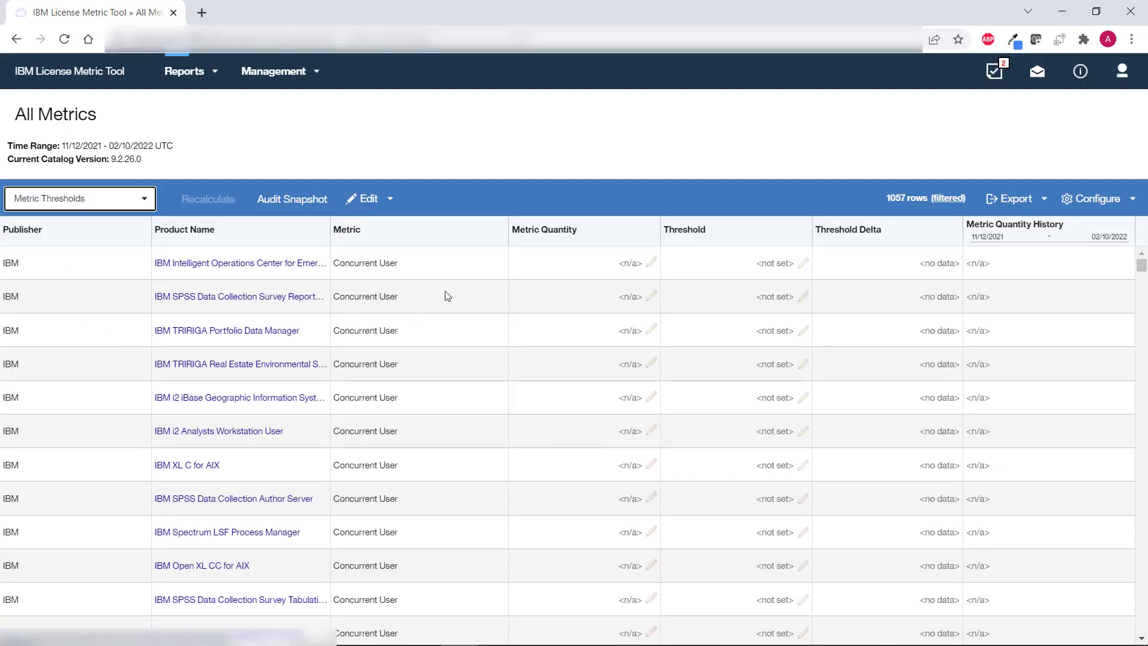
pyautogui.click(600, 225)
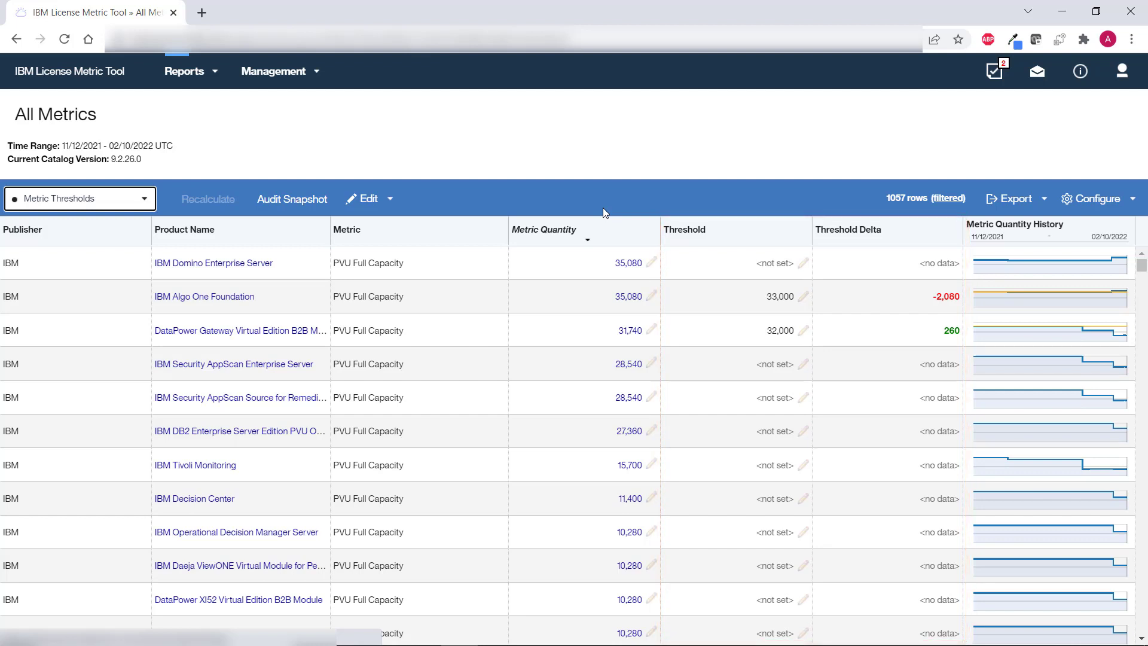
# Set a metric threshold of 35000 on the IBM Domino Enterprise Server row
pyautogui.click(804, 265)
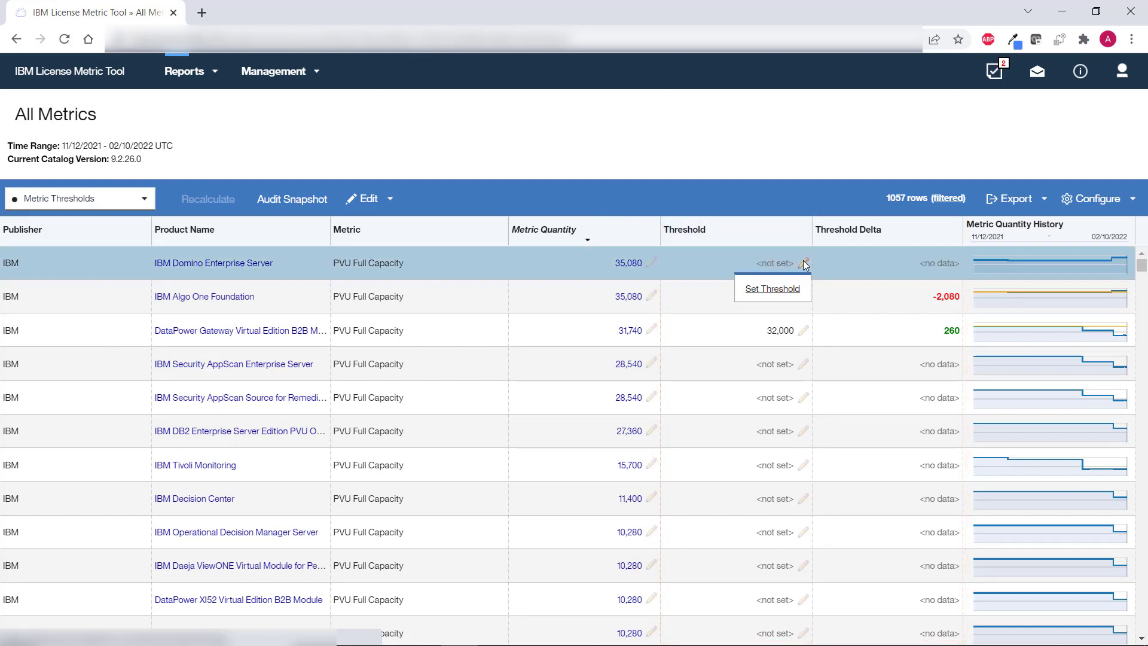
pyautogui.click(795, 292)
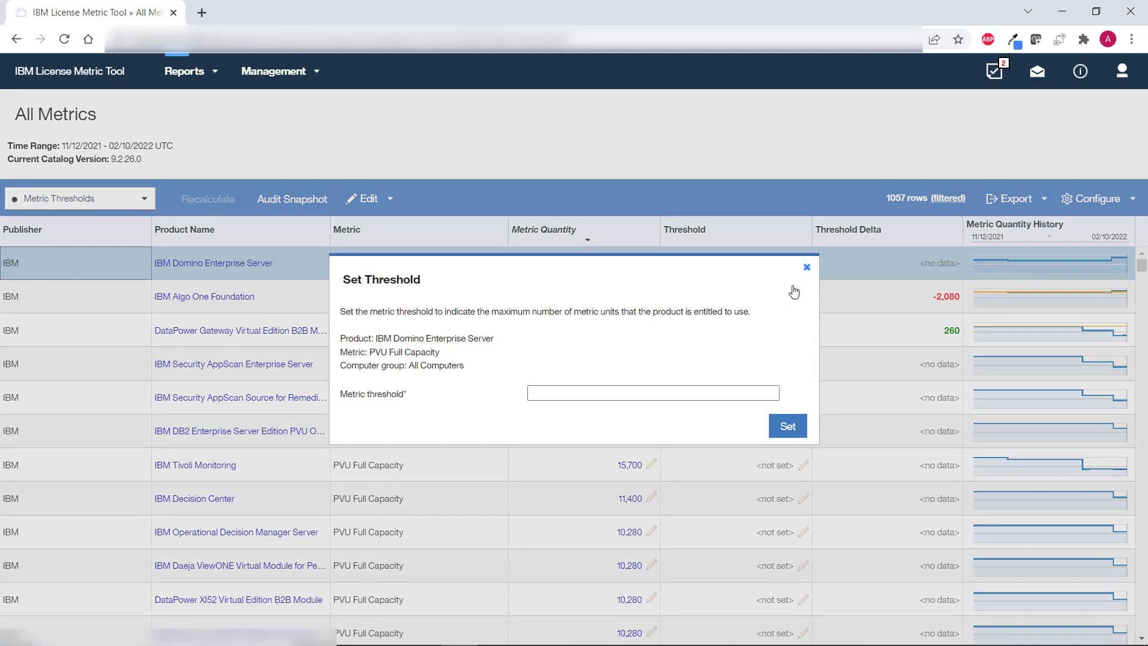
pyautogui.click(741, 389)
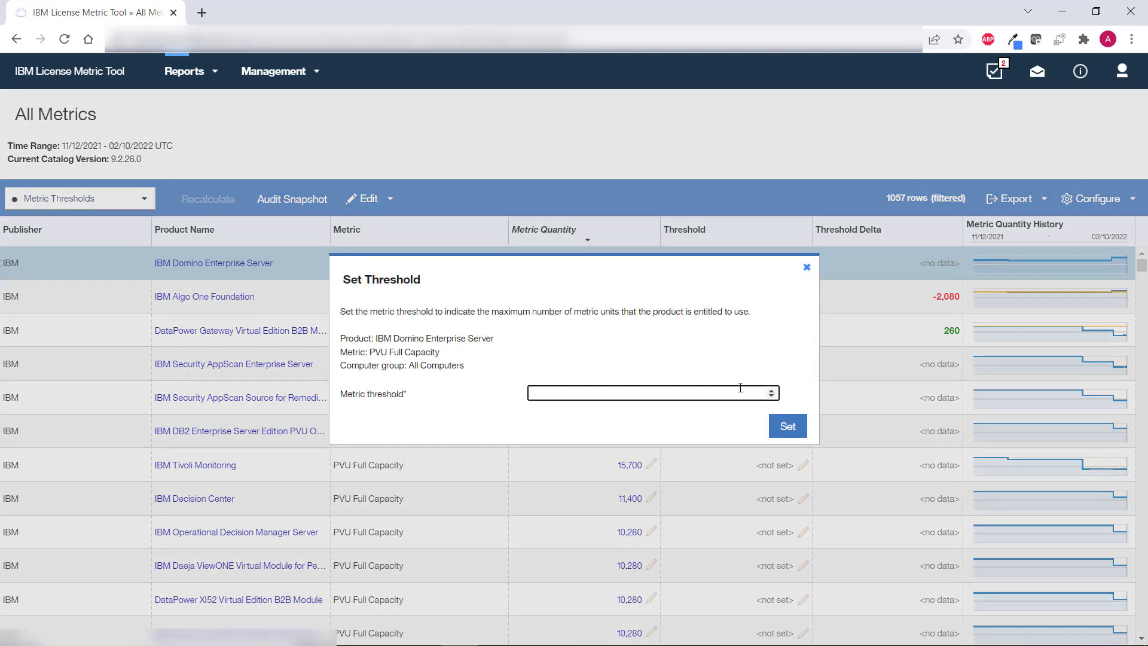
pyautogui.write('35')
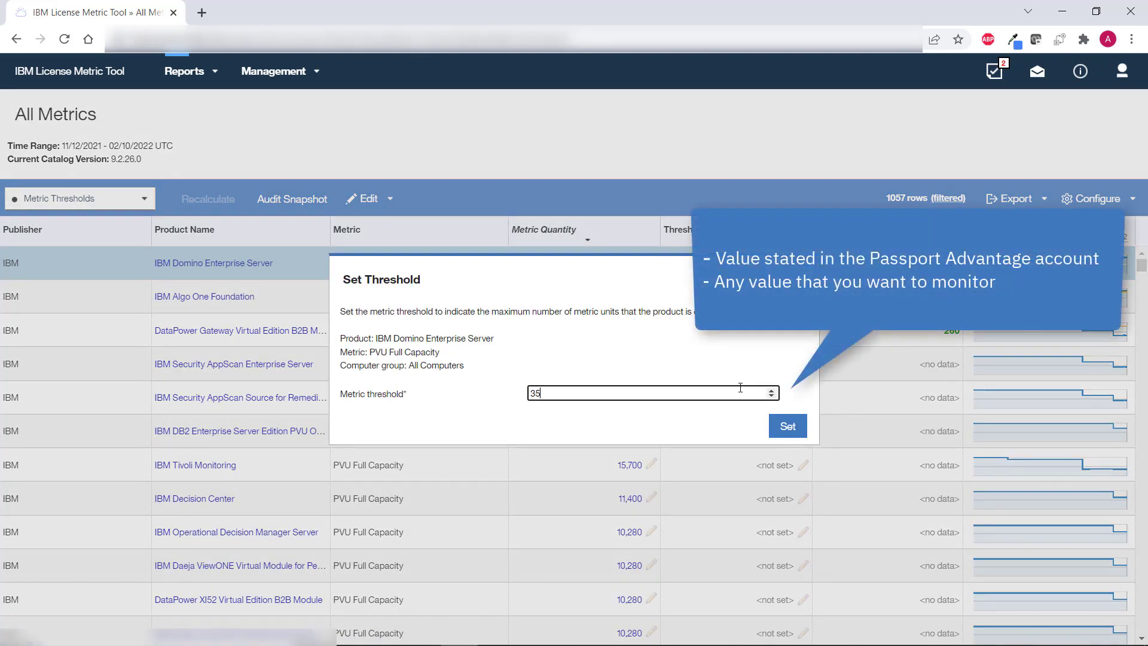
pyautogui.write('000')
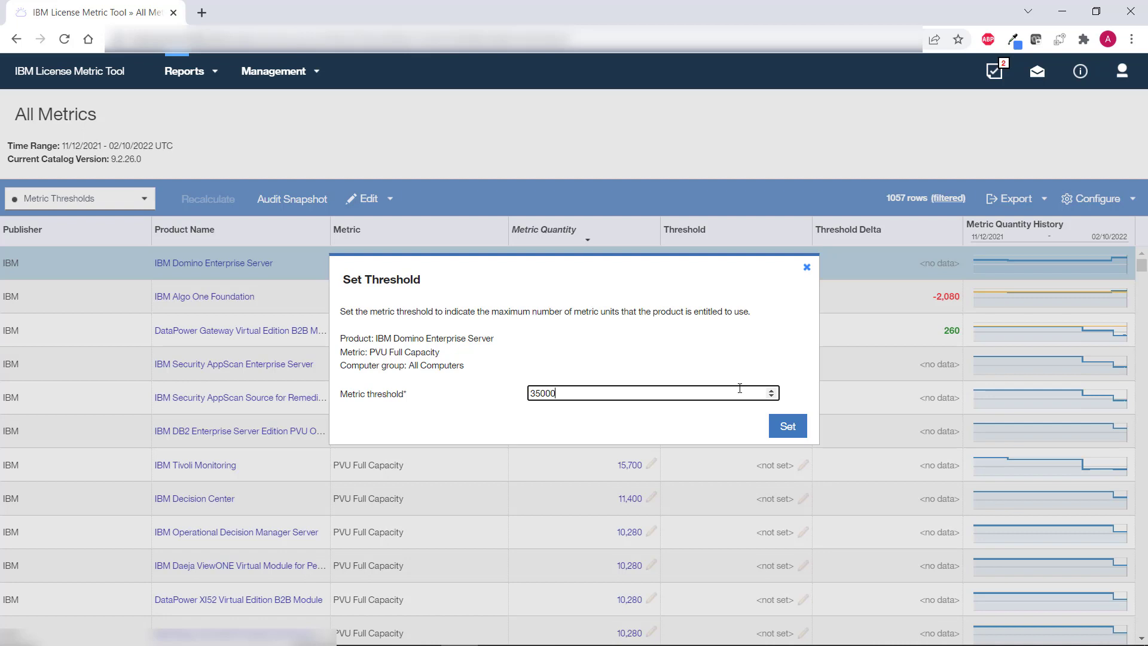
pyautogui.click(782, 427)
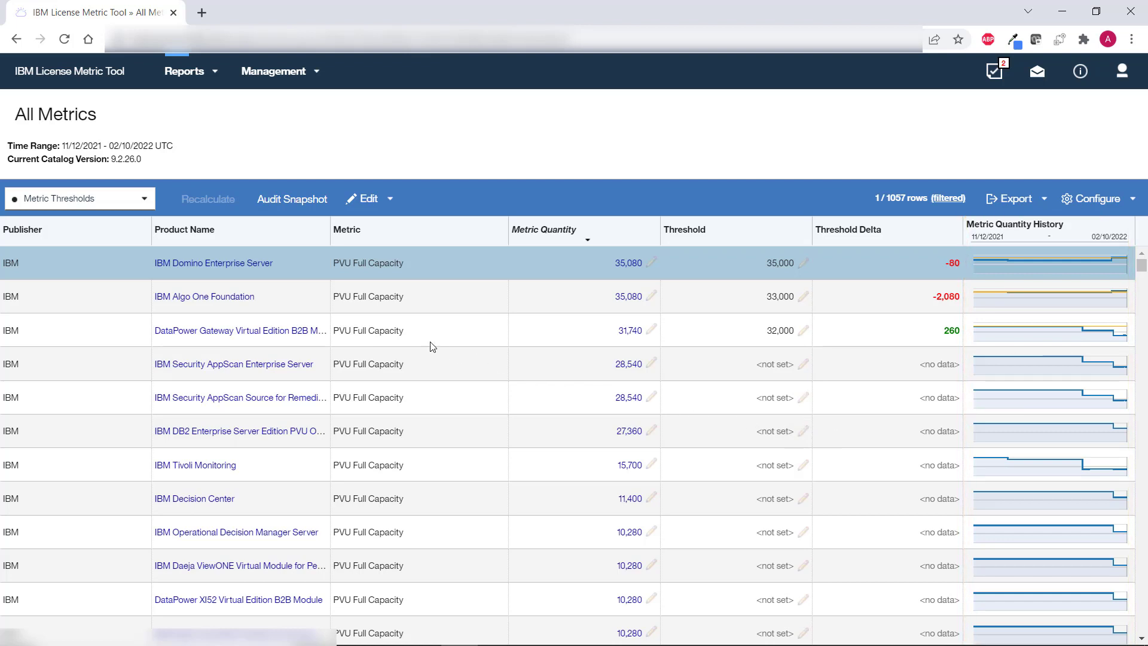
# Switch the All Metrics report to the Exceeded Thresholds view
pyautogui.click(144, 202)
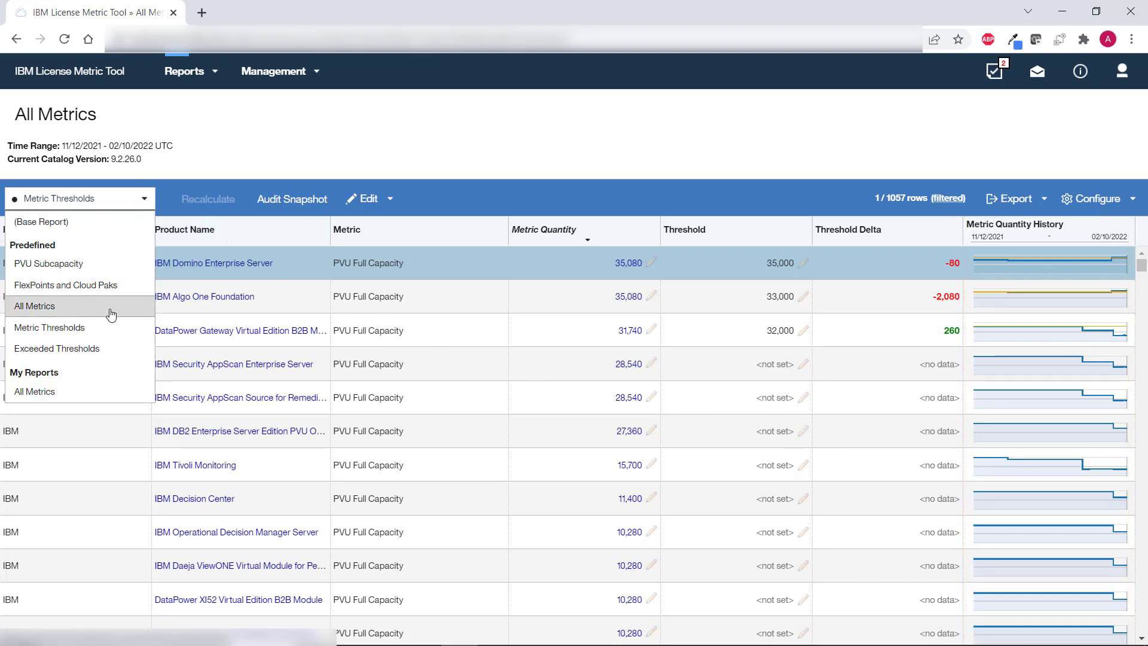
pyautogui.click(103, 349)
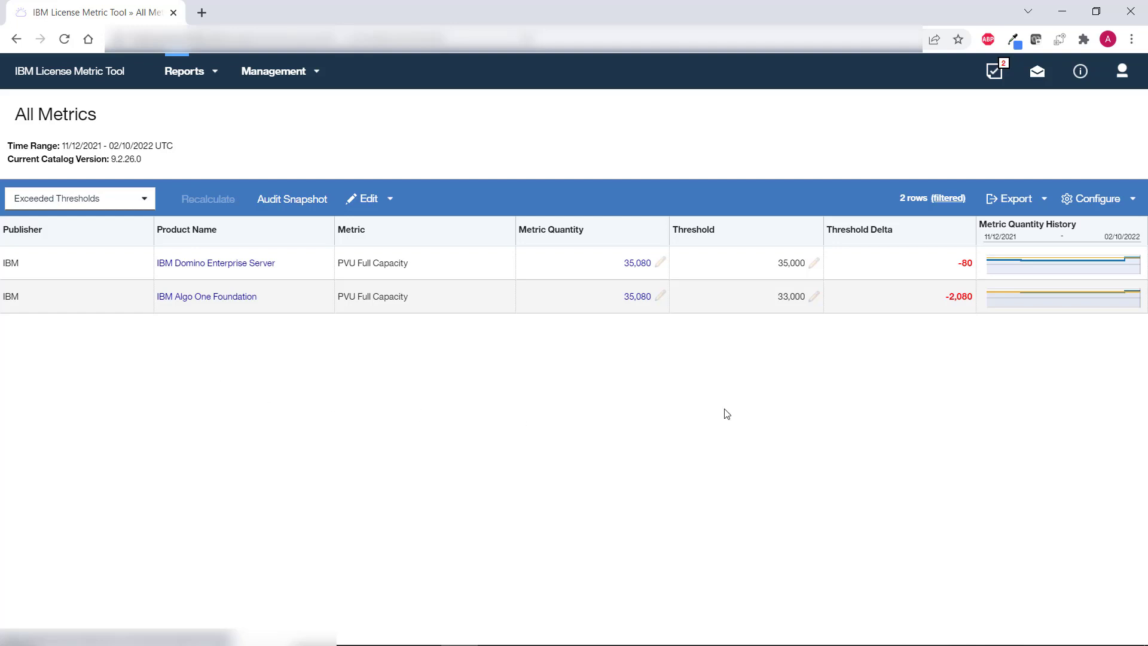
# Start a scheduled export with Report Subscription enabled and the recipient's e-mail address entered
pyautogui.click(1011, 206)
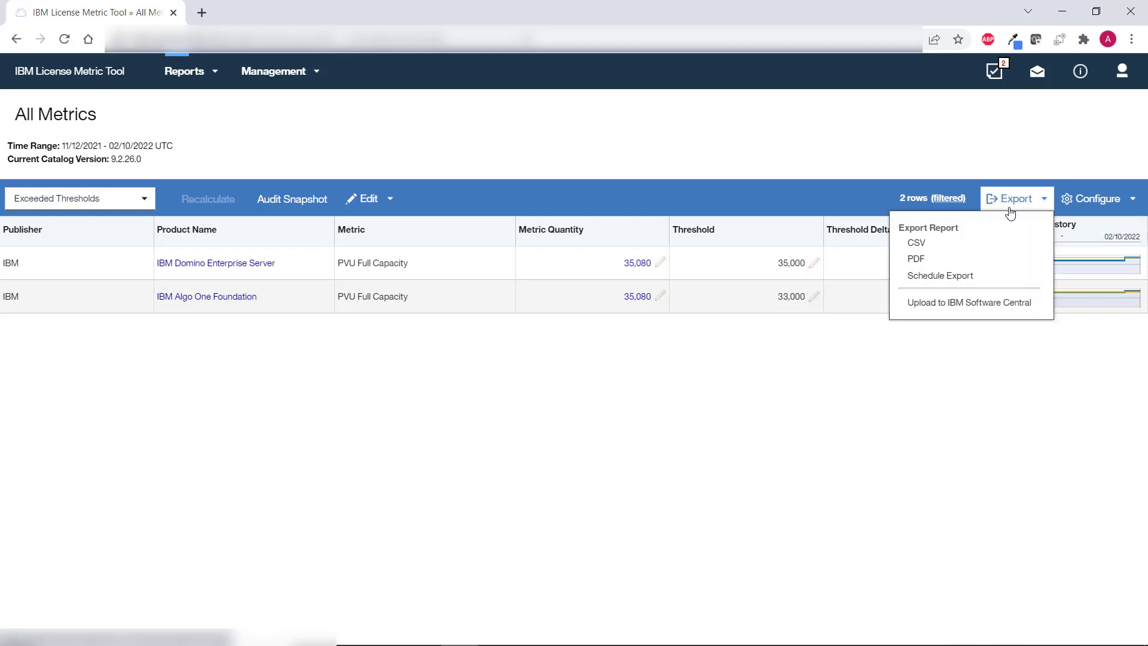
pyautogui.click(955, 277)
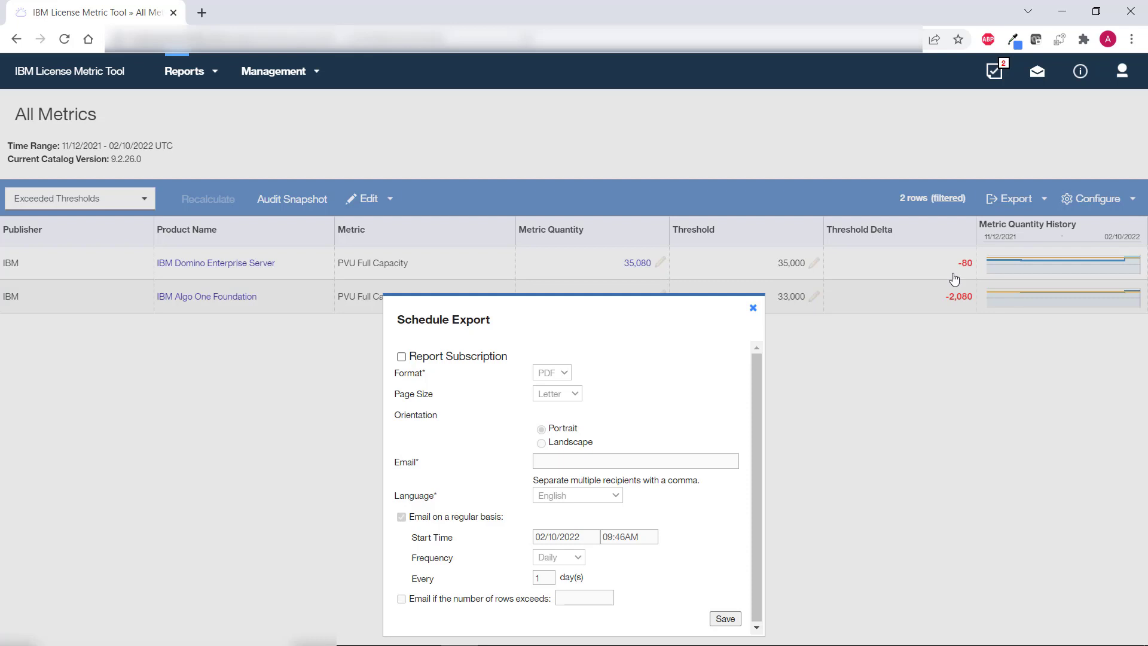
pyautogui.click(477, 358)
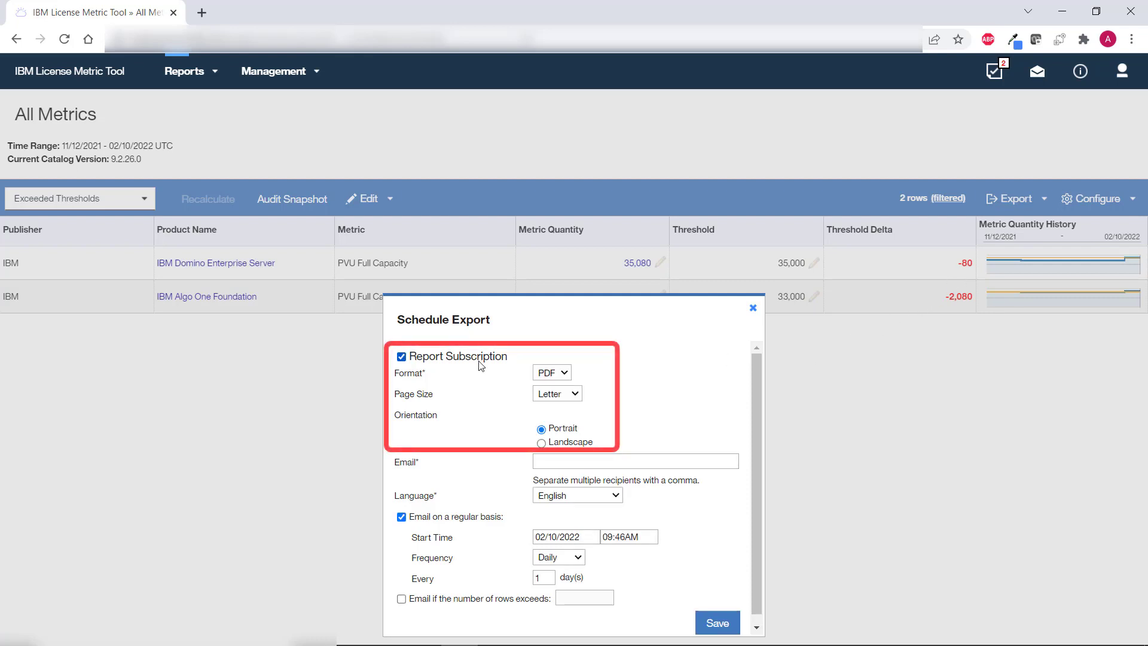
pyautogui.click(566, 460)
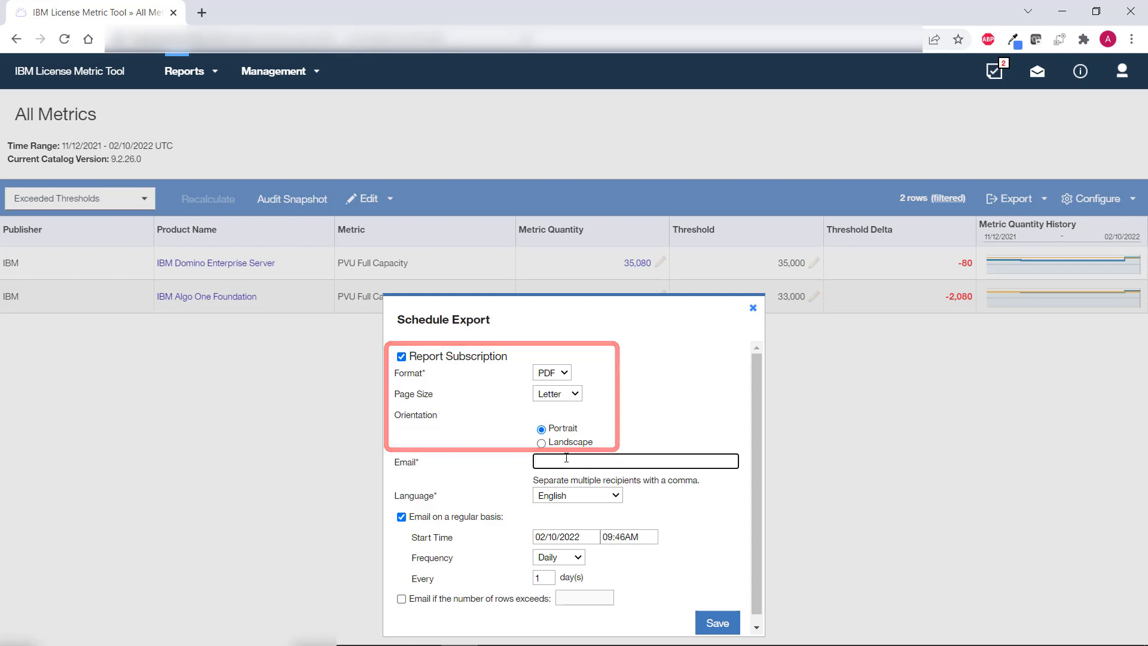
pyautogui.write('john.doe@example.com')
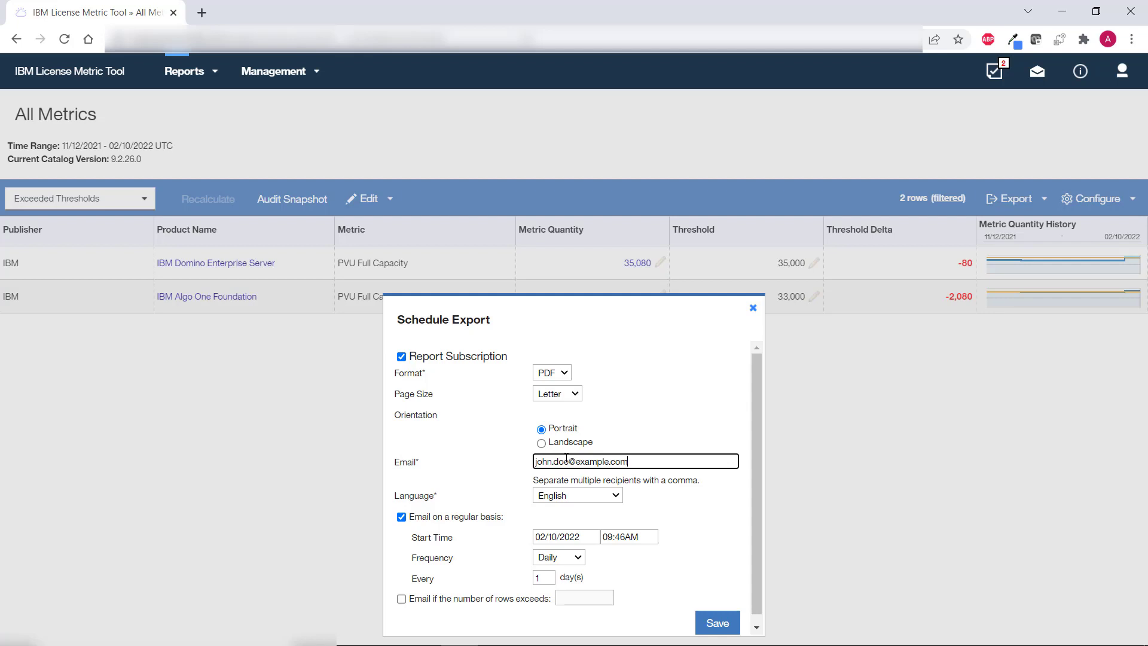
# Send it weekly on Monday every 4 weeks, only when rows exceed the limit, and save
pyautogui.click(569, 557)
pyautogui.click(564, 581)
pyautogui.click(616, 591)
pyautogui.click(549, 614)
pyautogui.doubleClick(549, 614)
pyautogui.write('4')
pyautogui.moveTo(756, 548); pyautogui.dragTo(757, 607)
pyautogui.click(402, 590)
pyautogui.click(578, 592)
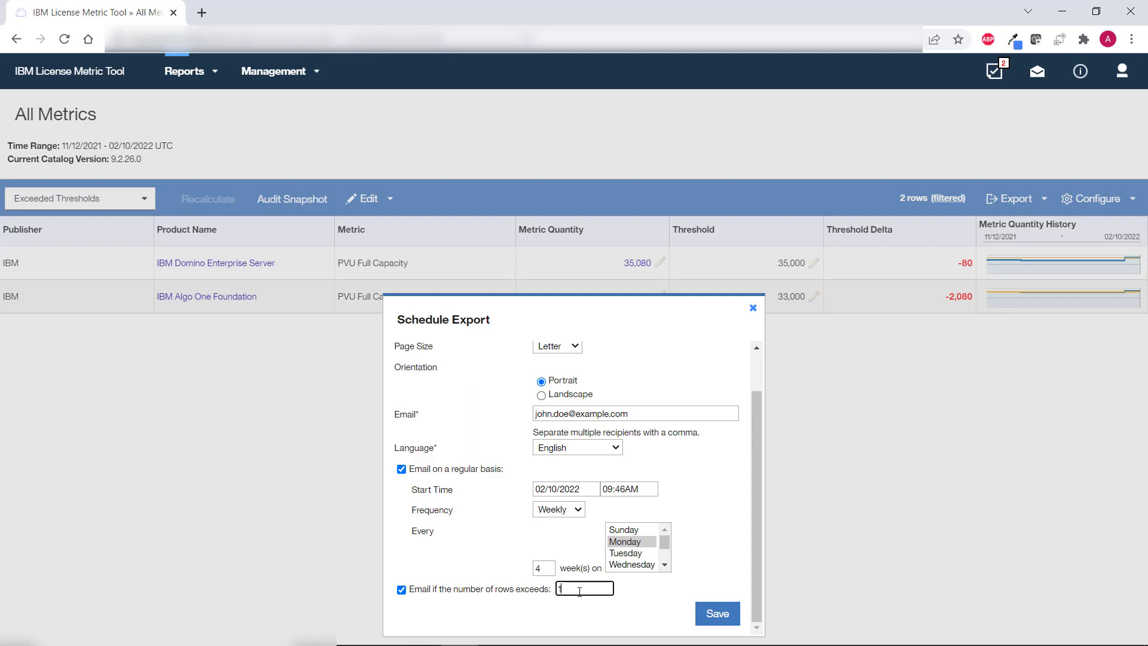
pyautogui.click(718, 621)
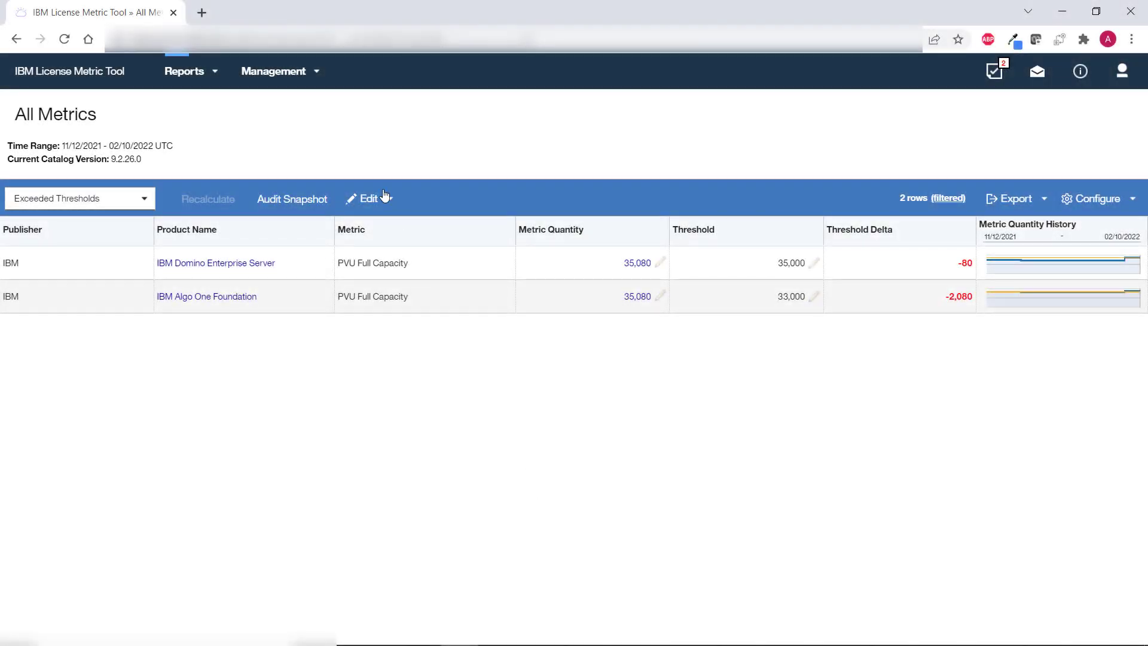
# Under Management > Metric Custom Fields, create an Integer field named 'Number of licenses'
pyautogui.click(294, 75)
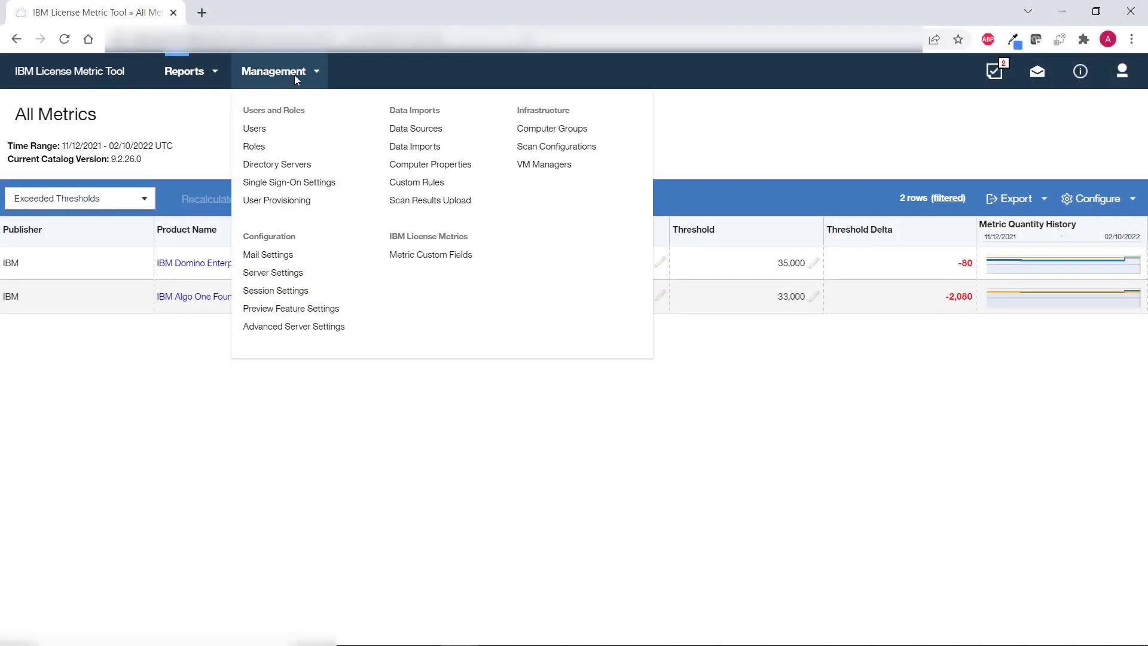
pyautogui.click(426, 257)
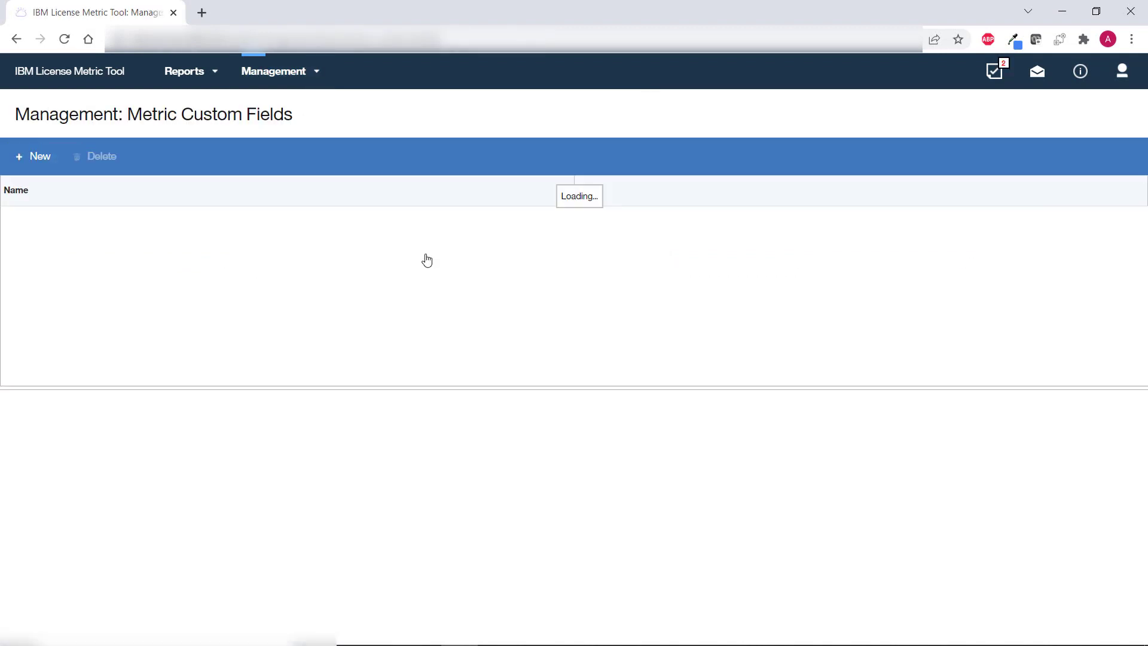
pyautogui.click(58, 154)
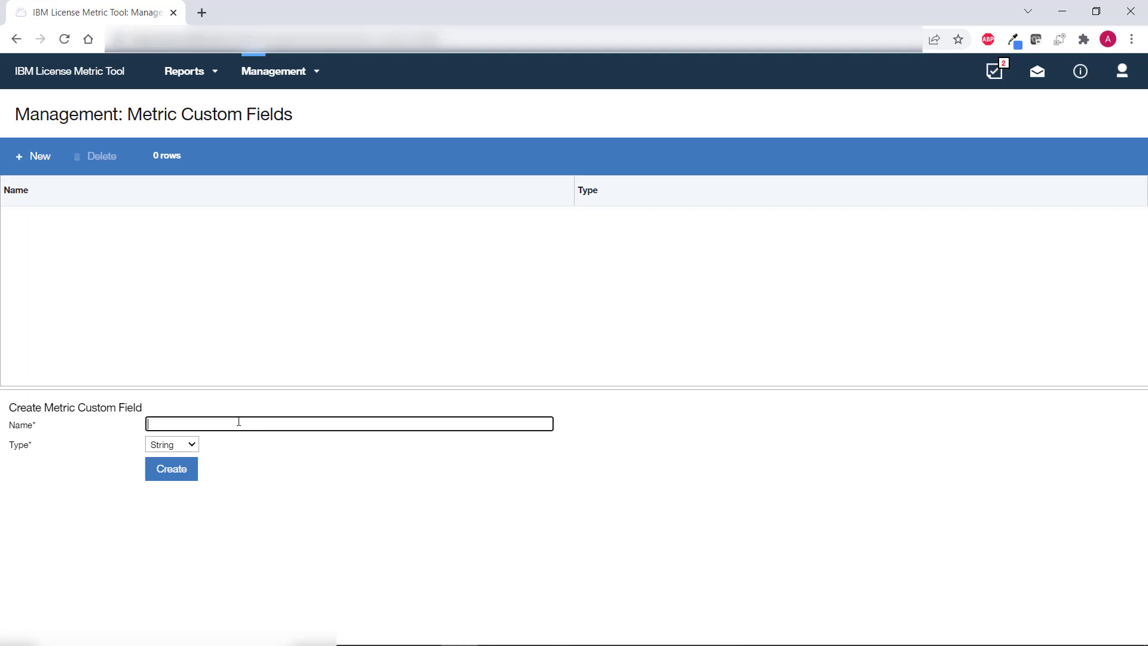
pyautogui.write('Number of licenses')
pyautogui.click(195, 444)
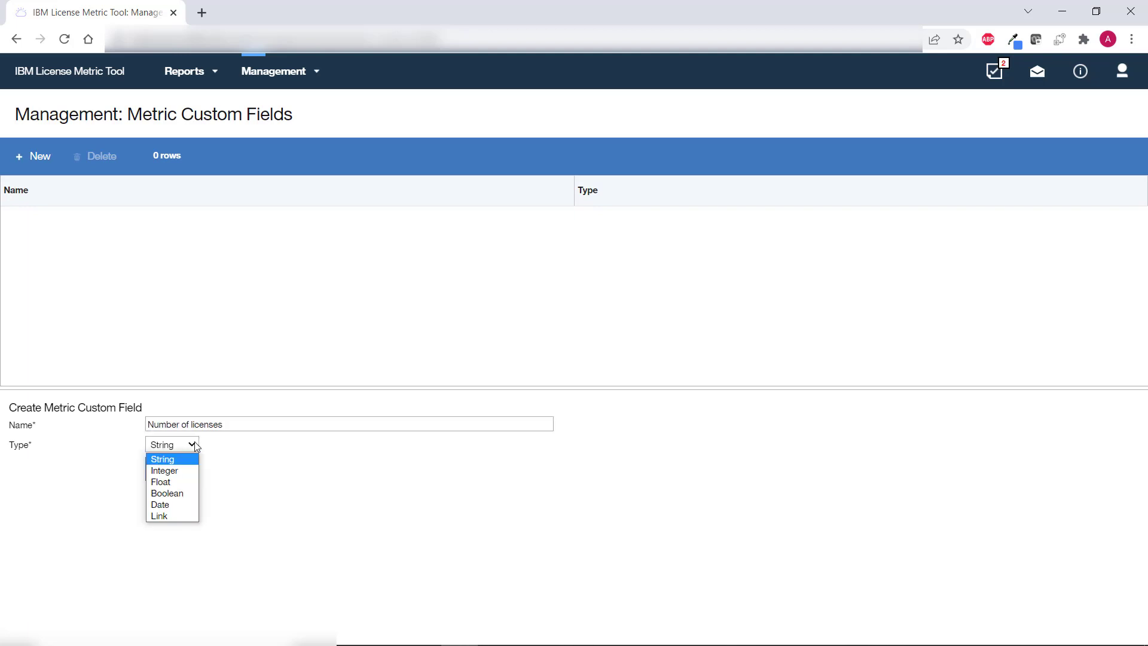
pyautogui.click(184, 470)
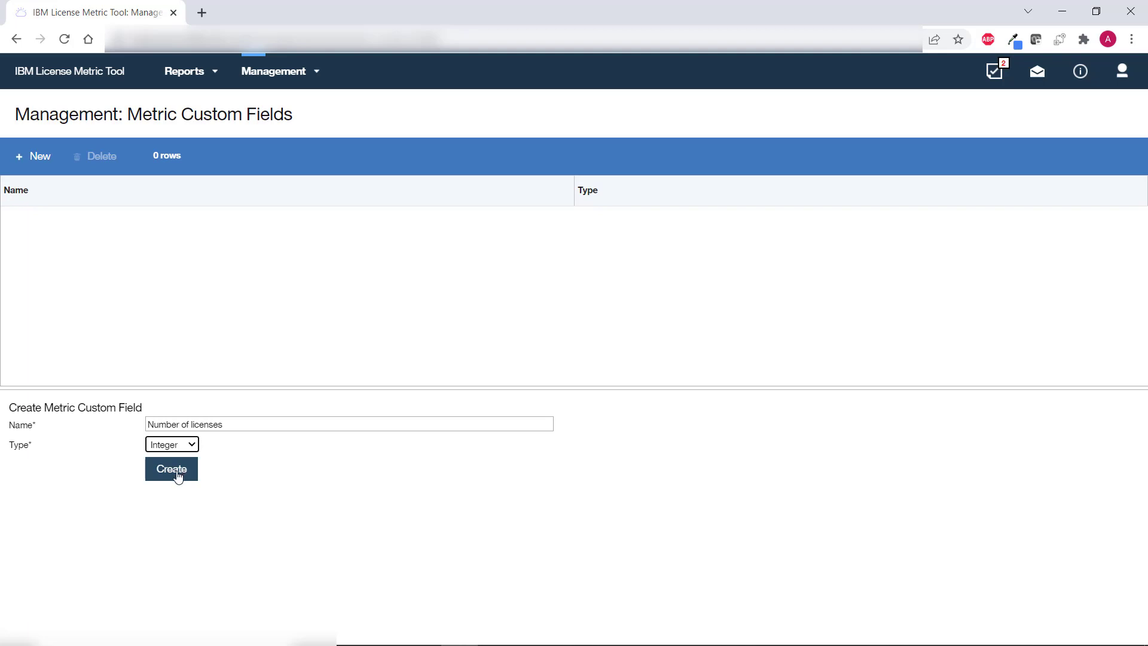
pyautogui.click(179, 474)
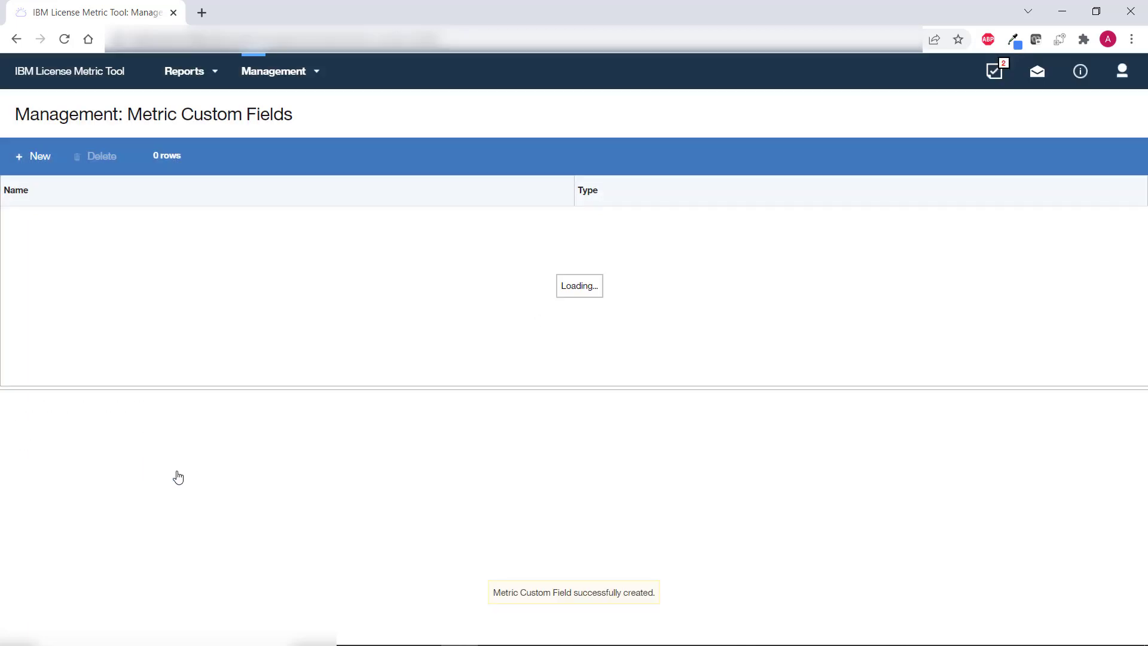
# Open the All Metrics report in the Metric Thresholds view
pyautogui.click(216, 75)
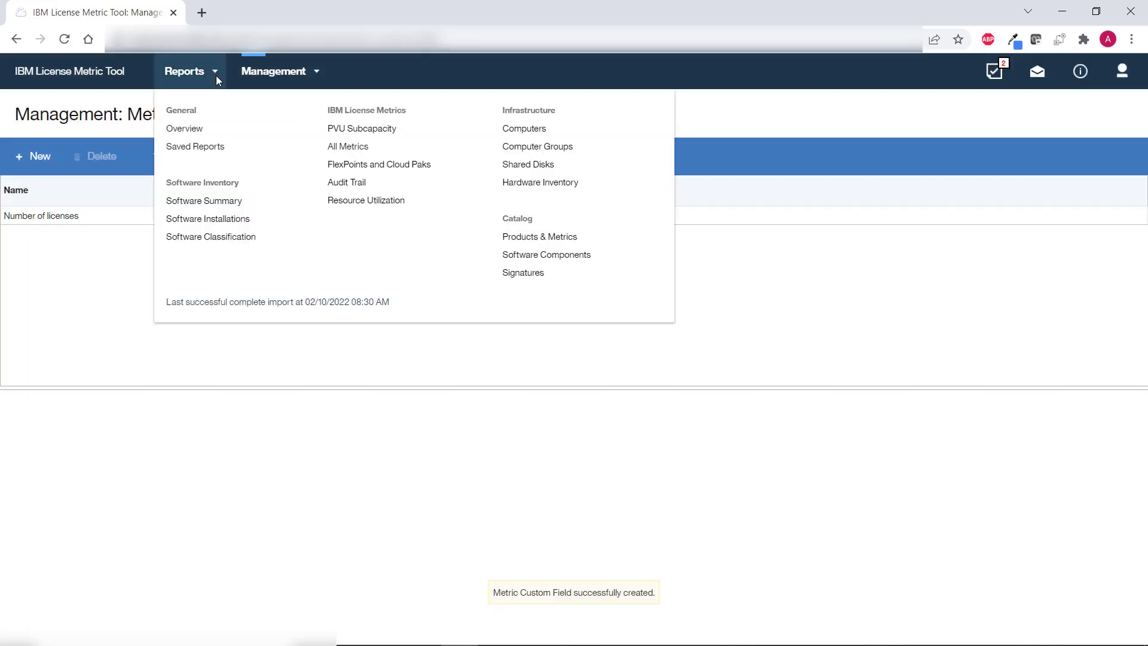
pyautogui.click(330, 148)
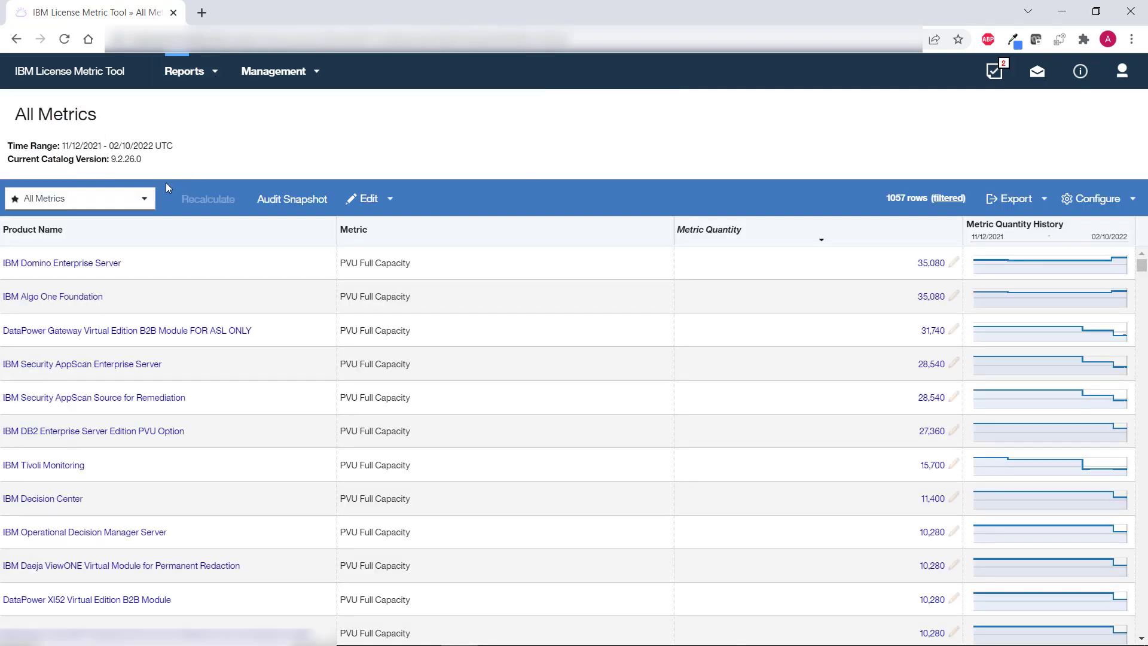
pyautogui.click(145, 199)
pyautogui.click(112, 326)
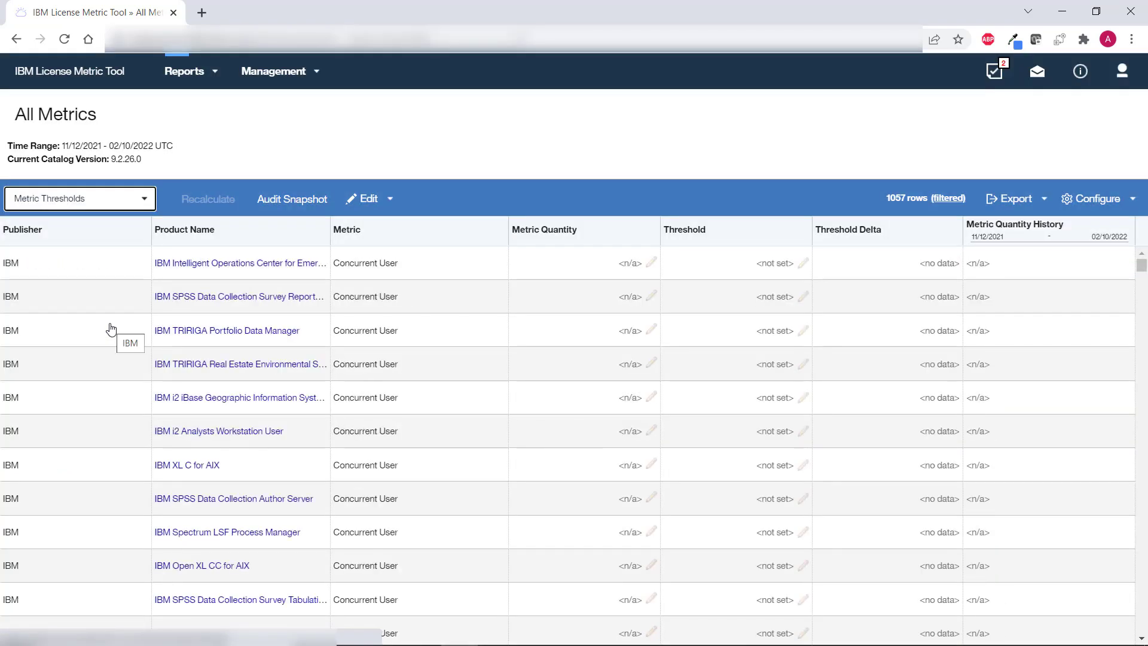
# Add the Number of licenses column through Configure View
pyautogui.click(1067, 199)
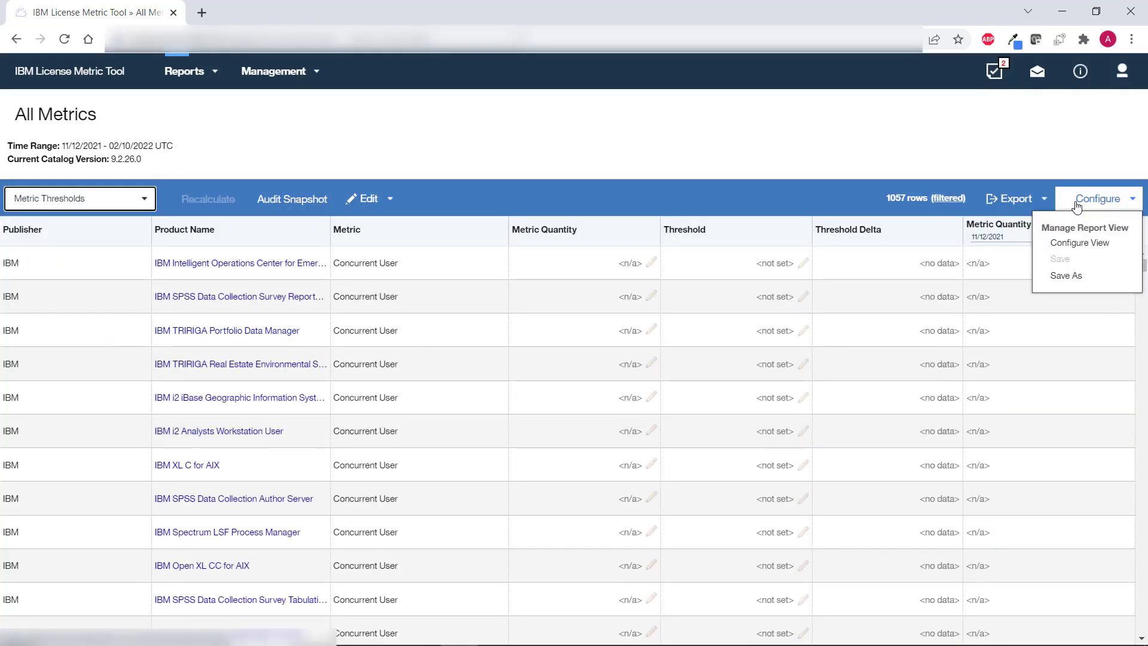
pyautogui.click(1082, 244)
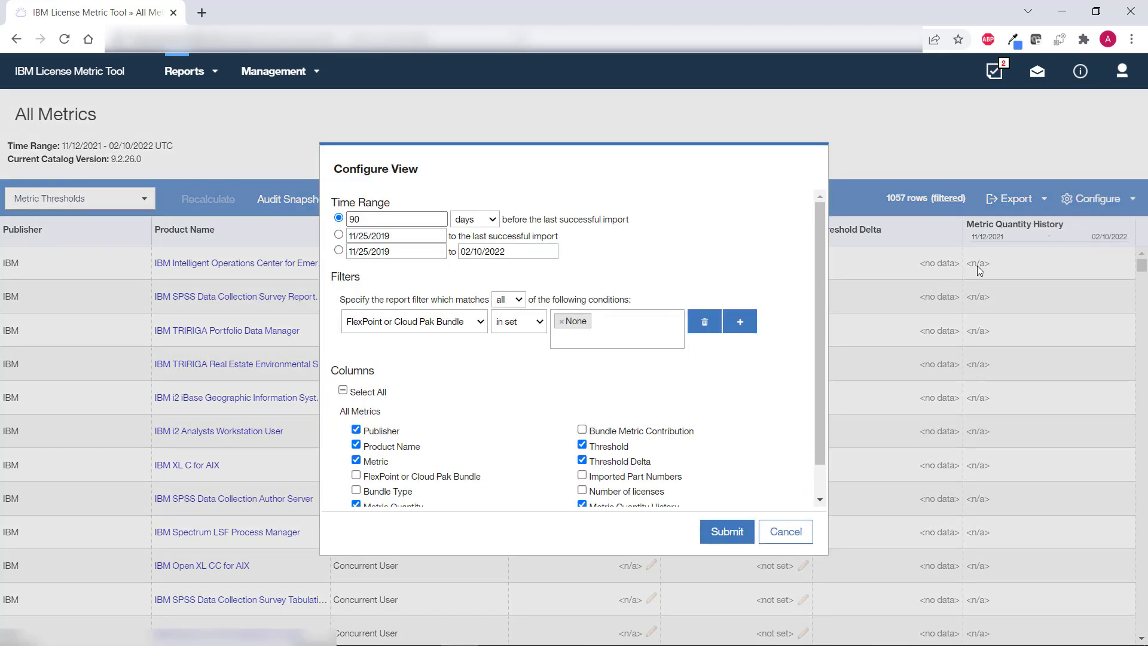
pyautogui.click(658, 493)
pyautogui.click(711, 532)
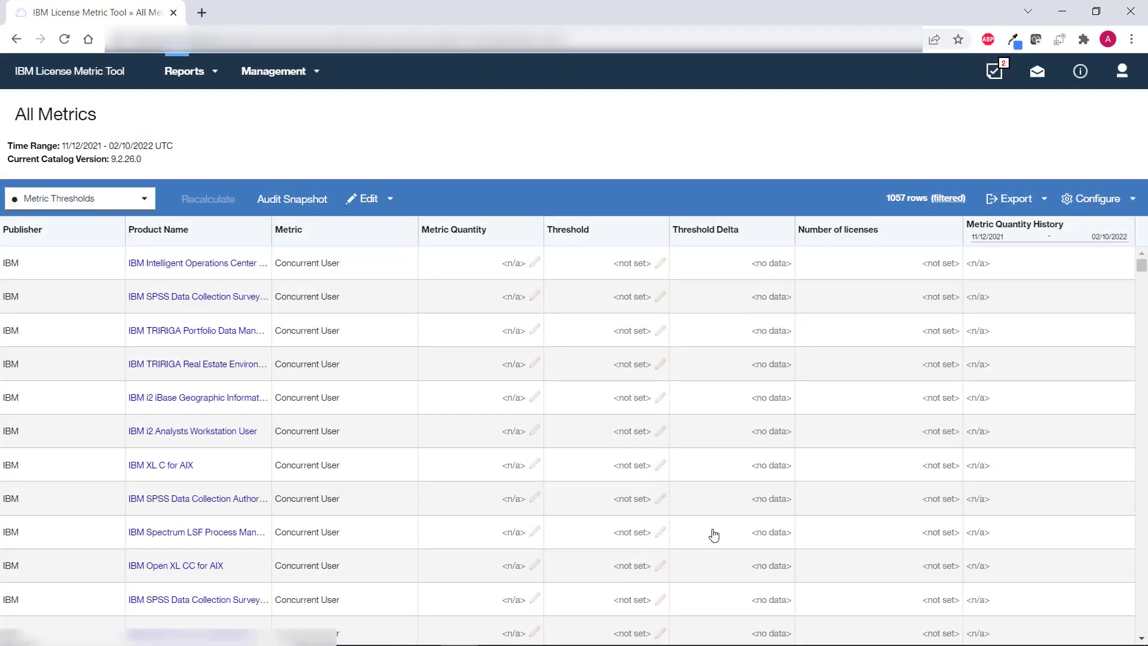
# Sort by Metric Quantity and set IBM Domino Enterprise Server's Number of licenses to 39000
pyautogui.click(525, 240)
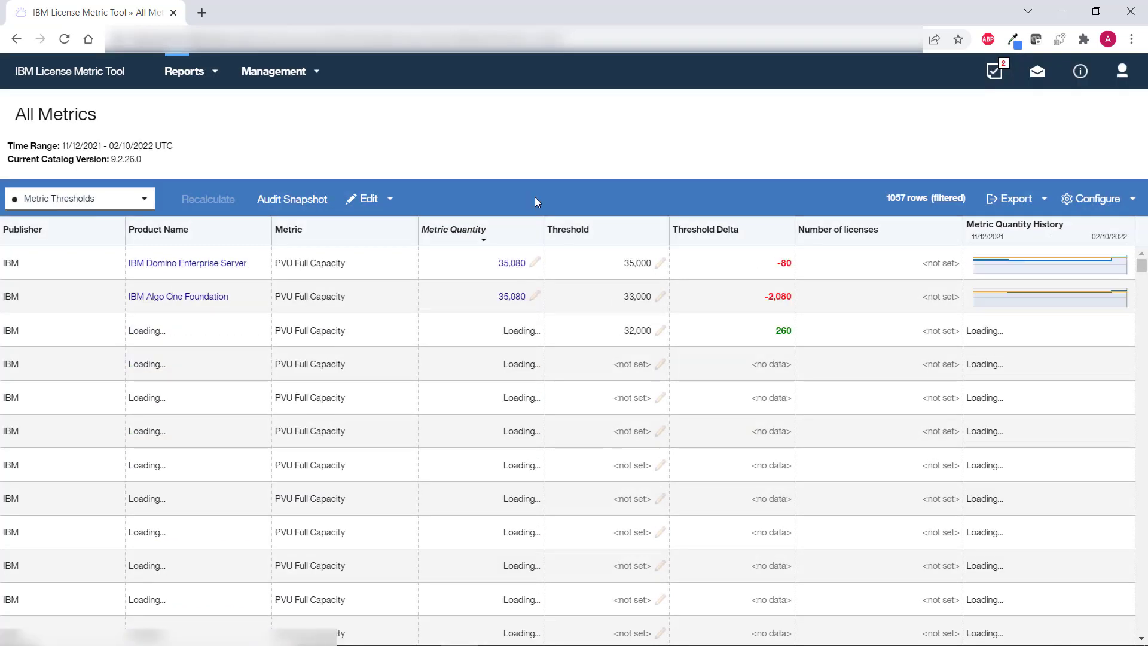
pyautogui.click(563, 272)
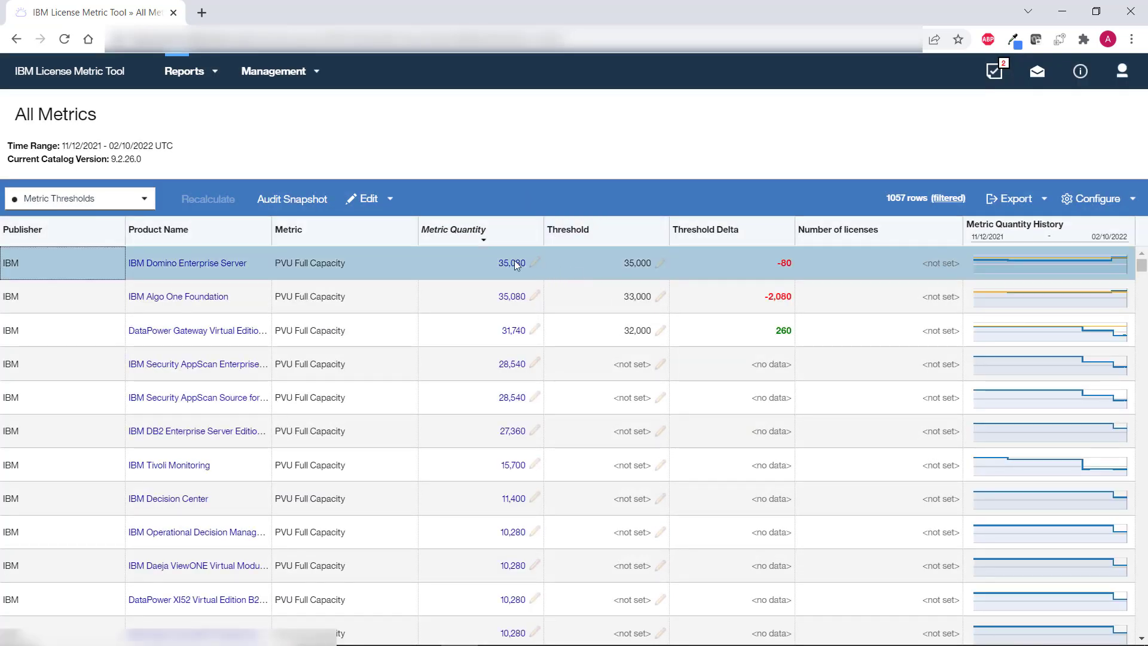
pyautogui.click(389, 199)
pyautogui.click(390, 243)
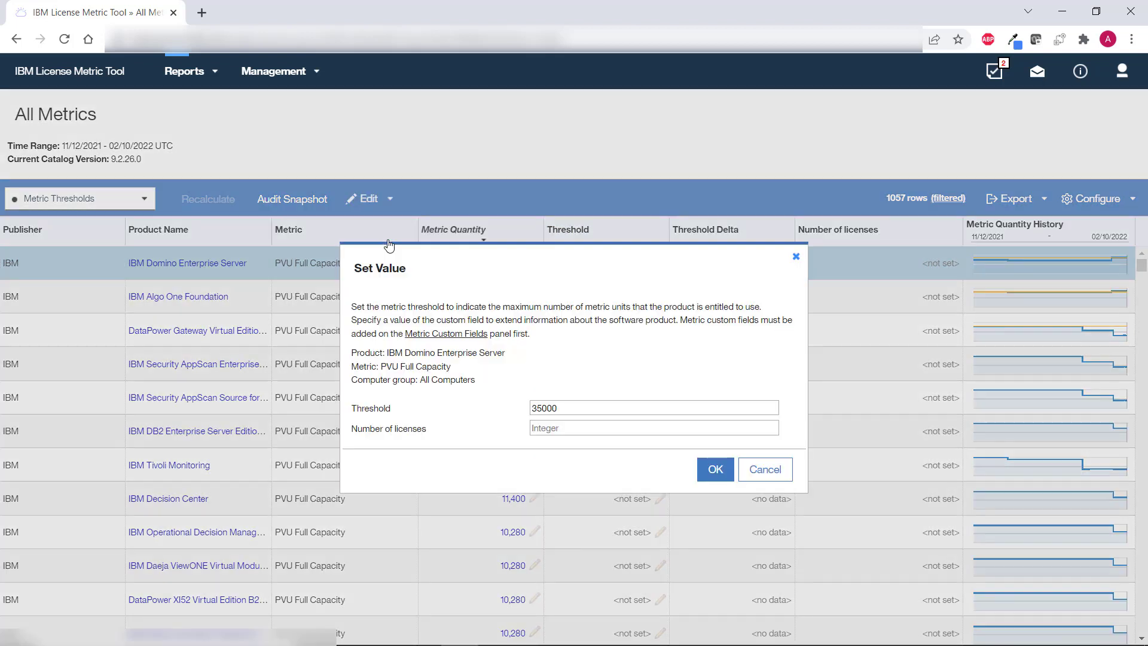
pyautogui.click(543, 425)
pyautogui.write('39000')
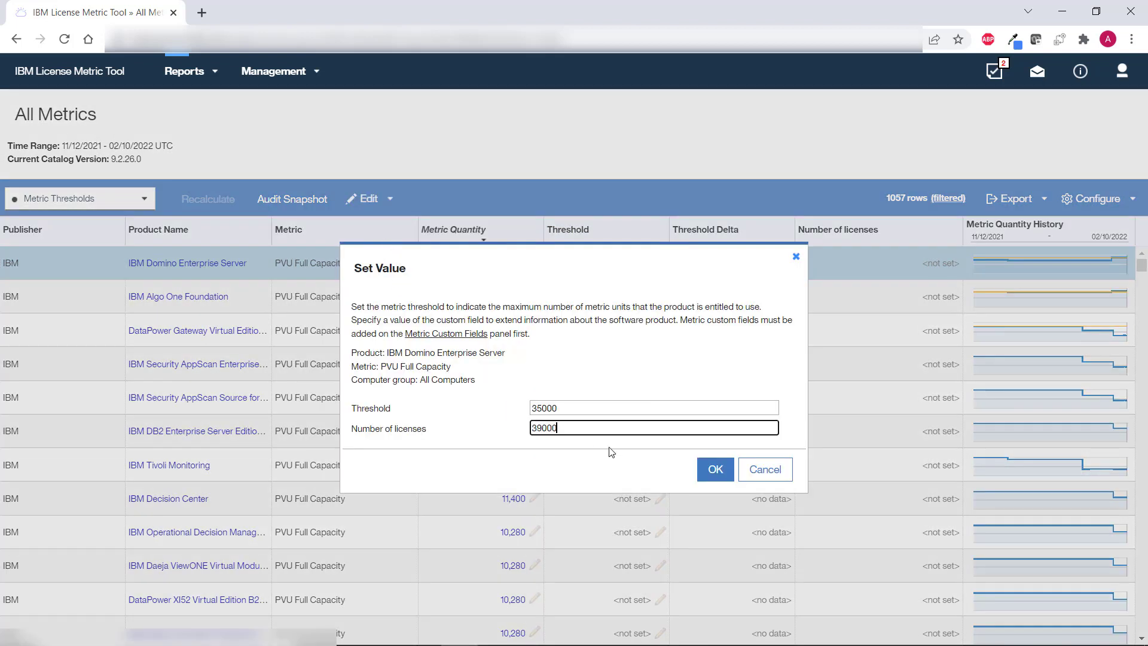
pyautogui.click(710, 469)
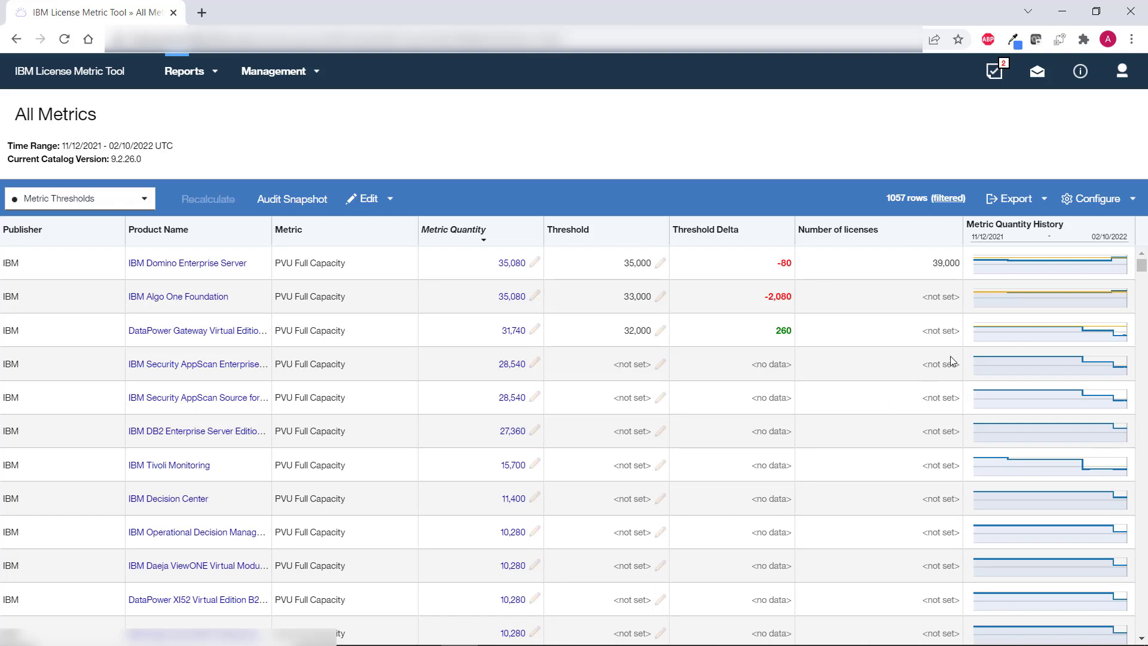
# Save As a private view named 'Thresholds with additional information' and confirm it in the view list
pyautogui.click(1070, 201)
pyautogui.click(1063, 275)
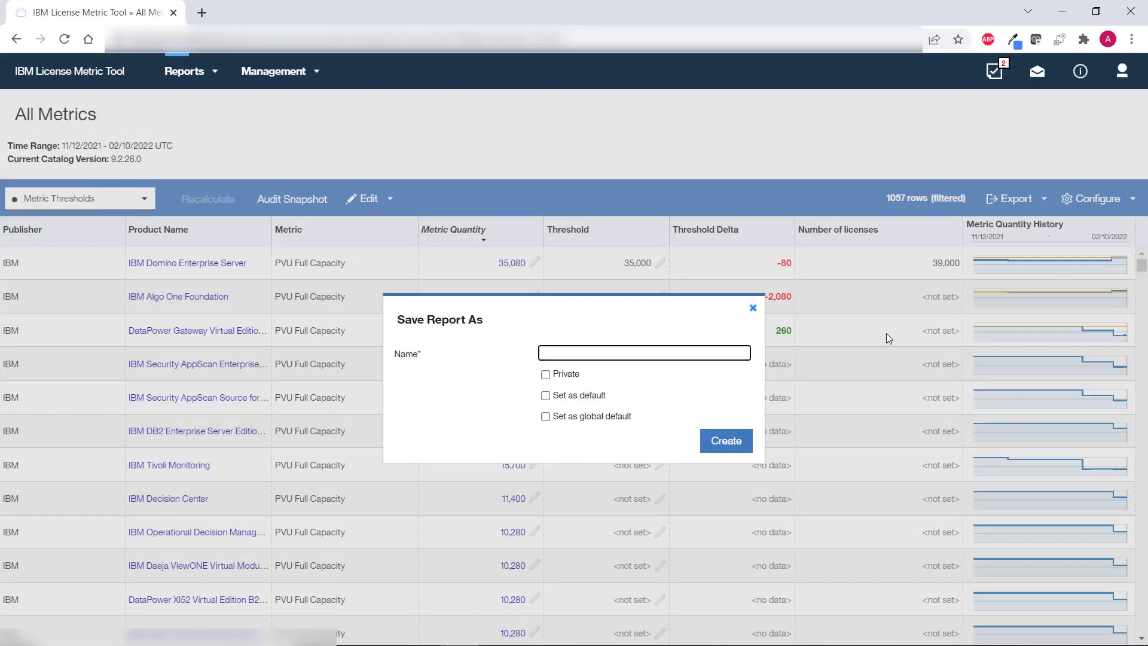
pyautogui.write('Thresholds with additional information')
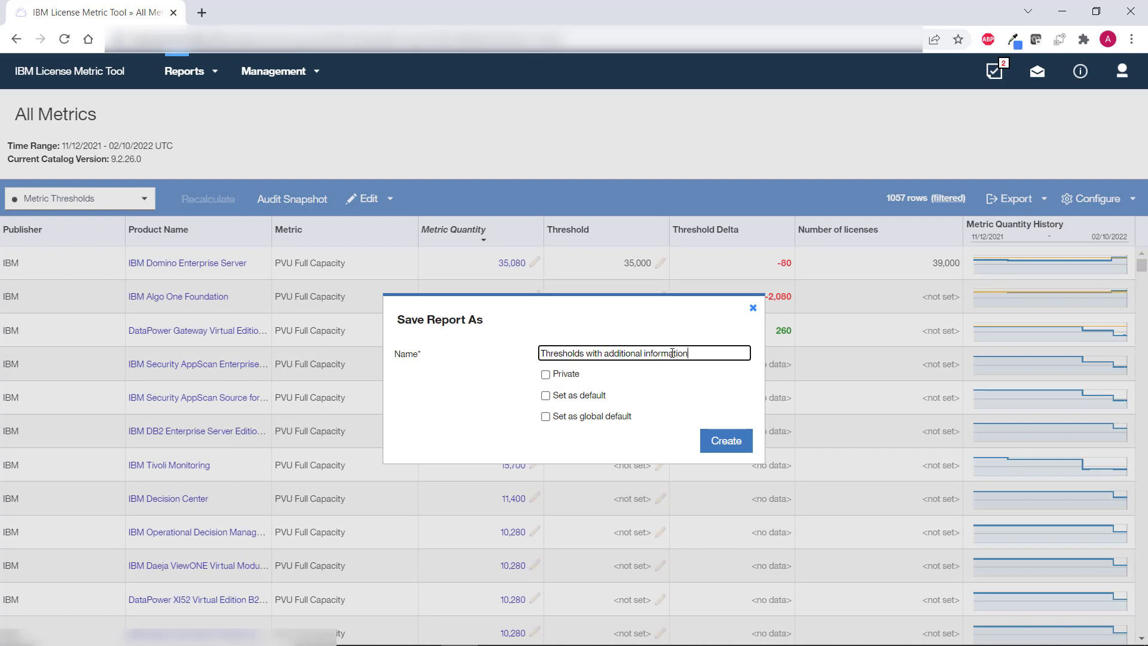
pyautogui.click(577, 376)
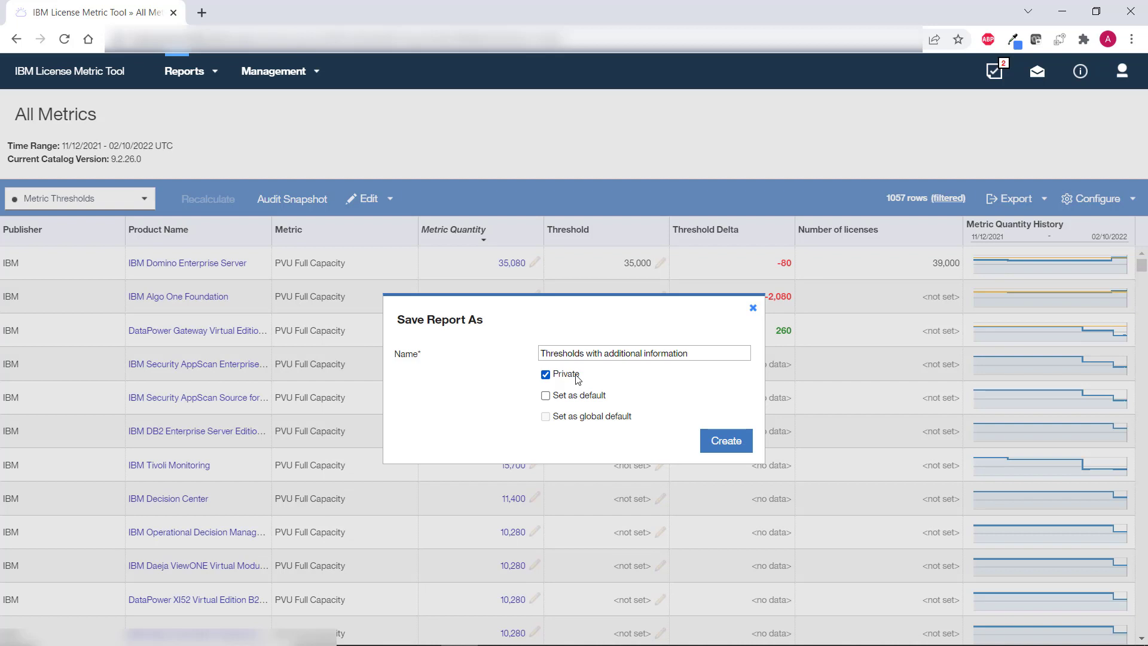
pyautogui.click(720, 449)
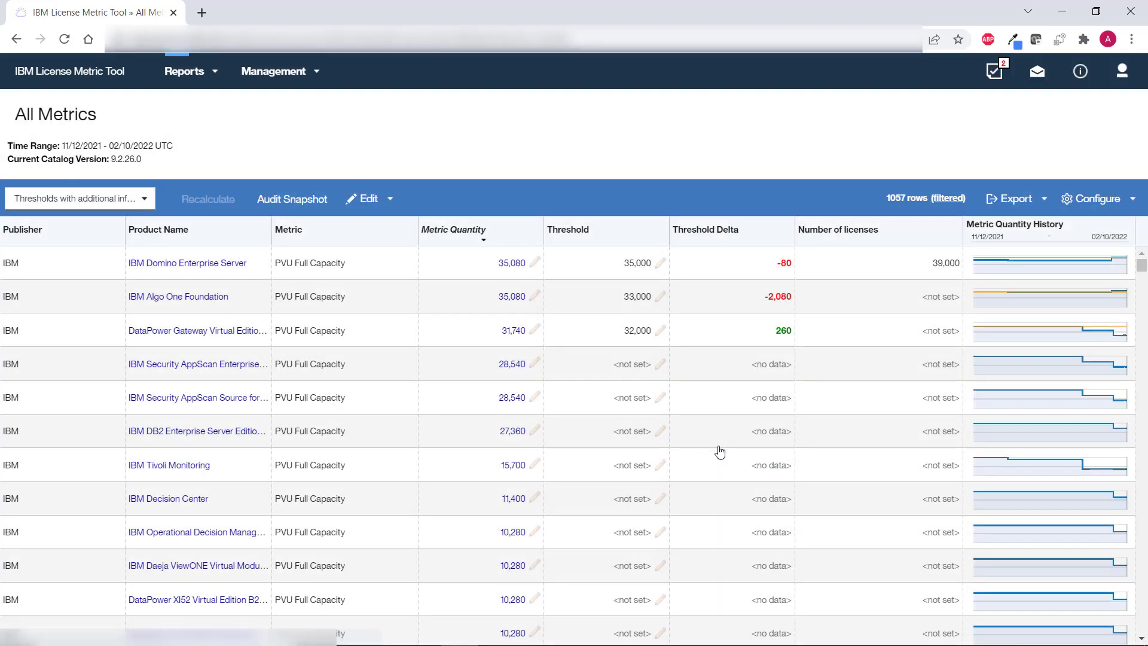
pyautogui.click(146, 198)
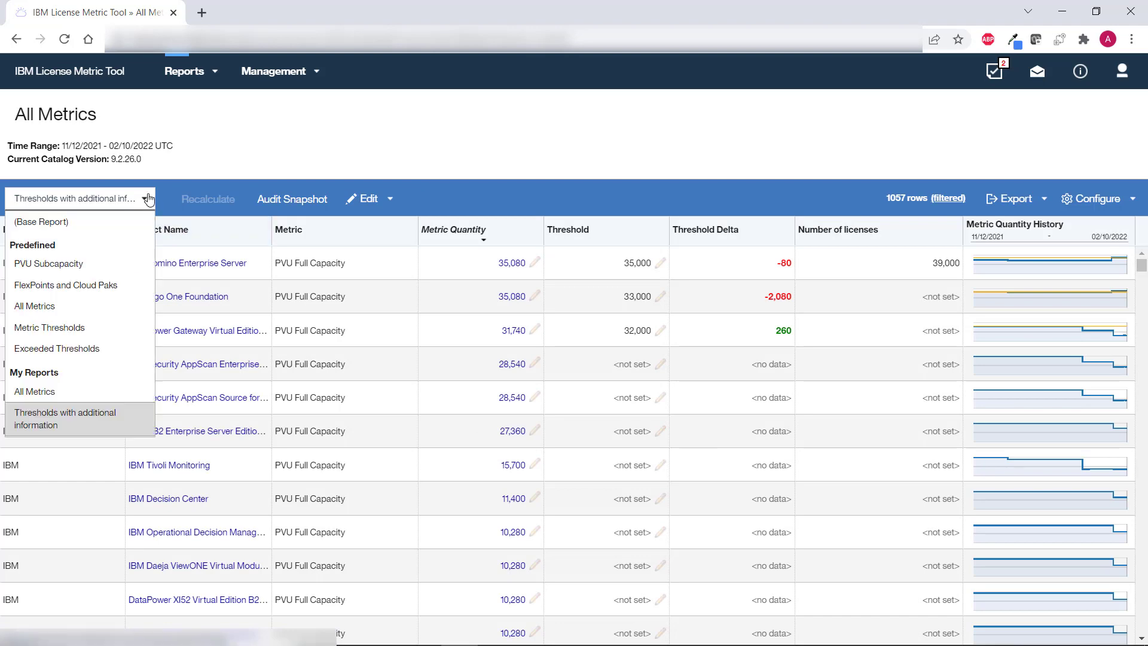